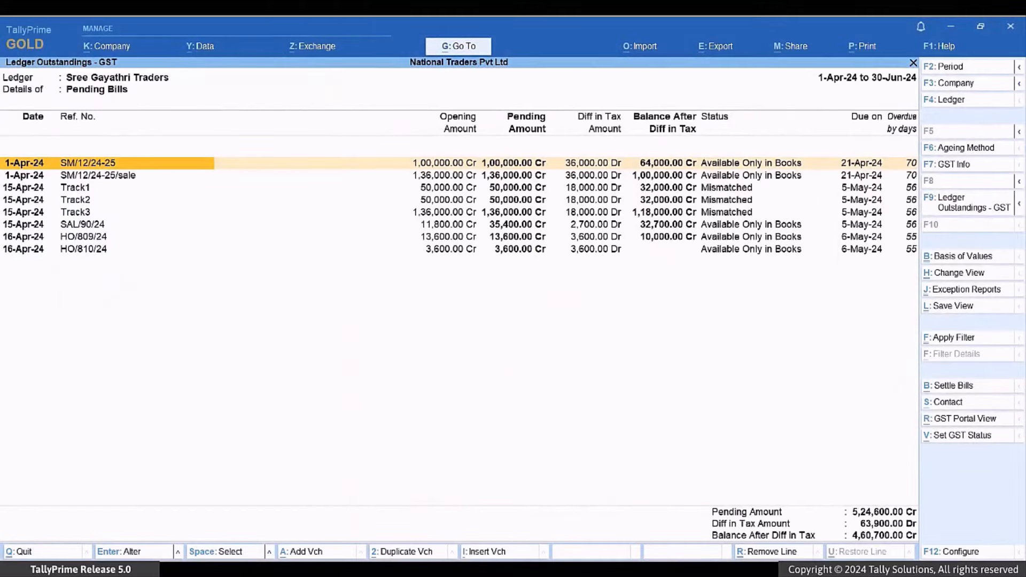
- View the GST Info of the Track1 bill under Sree Gayathri Traders and return to the outstandings report
{"action": "left_click", "coordinate": [99, 176]}
{"action": "key", "text": "Down"}
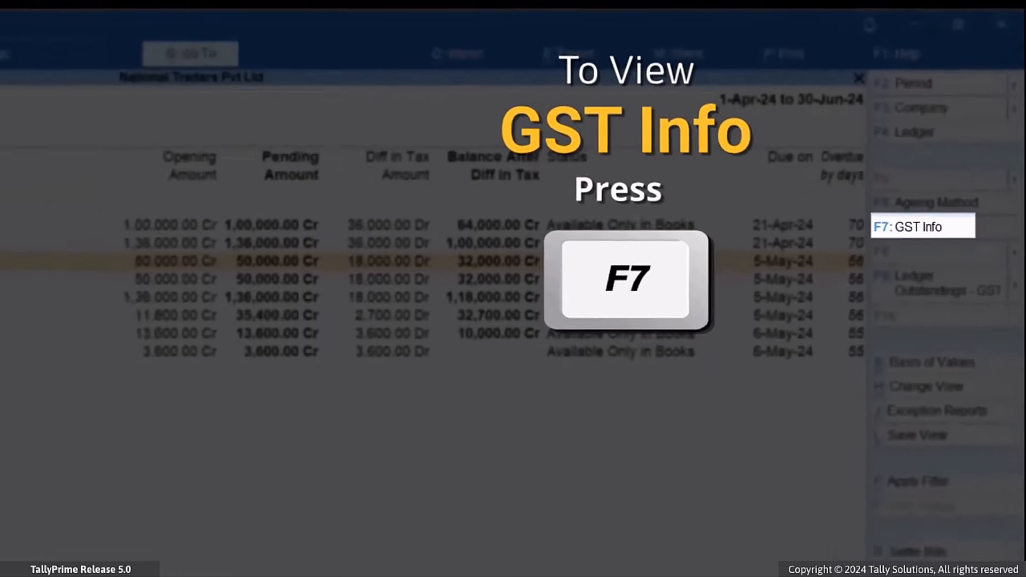
{"action": "key", "text": "F7"}
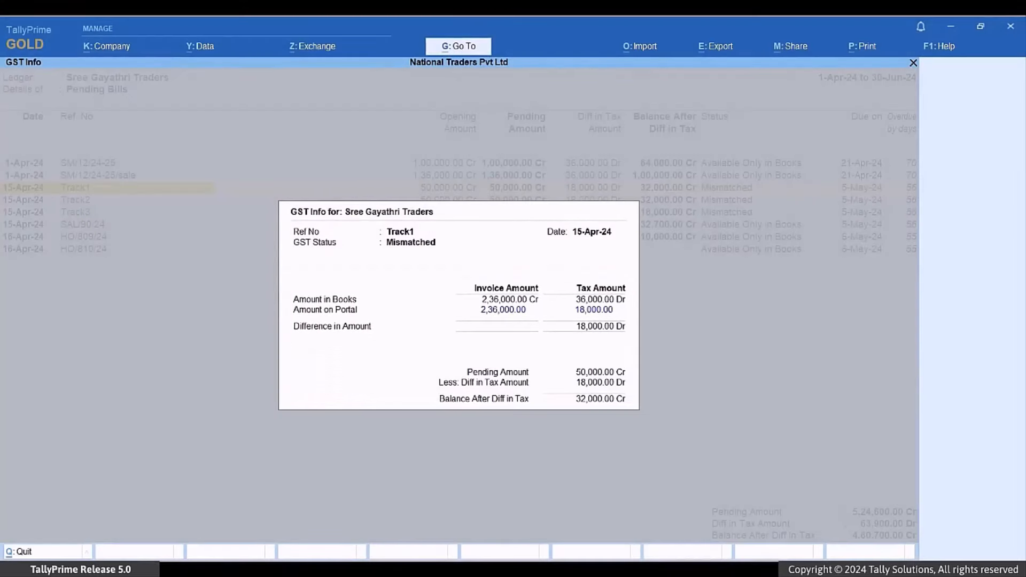
{"action": "key", "text": "Escape"}
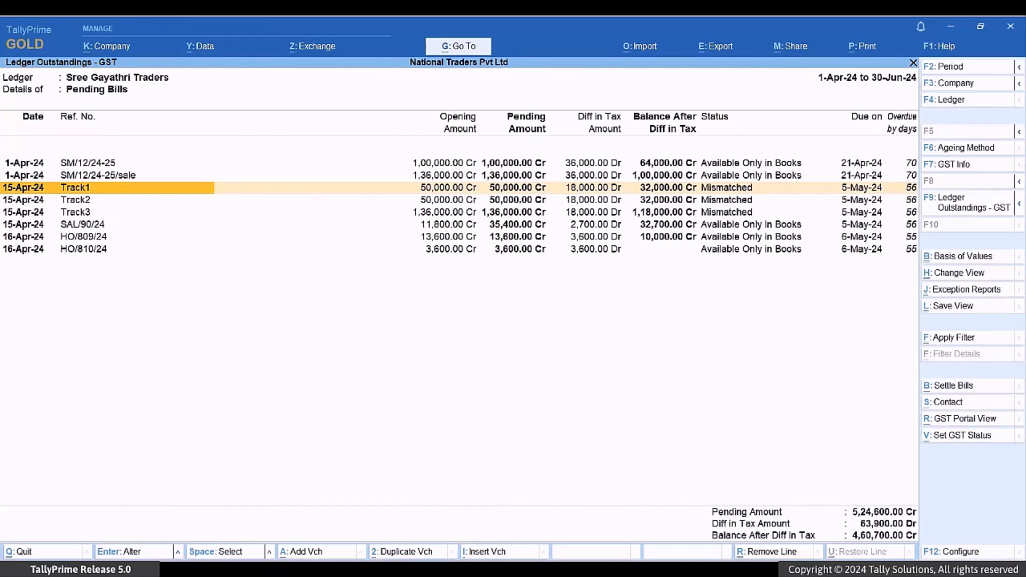
- Show the voucher details of the SAL/90/24 bill in the pending bills list
{"action": "key", "text": "Down"}
{"action": "key", "text": "Down"}
{"action": "key", "text": "Down"}
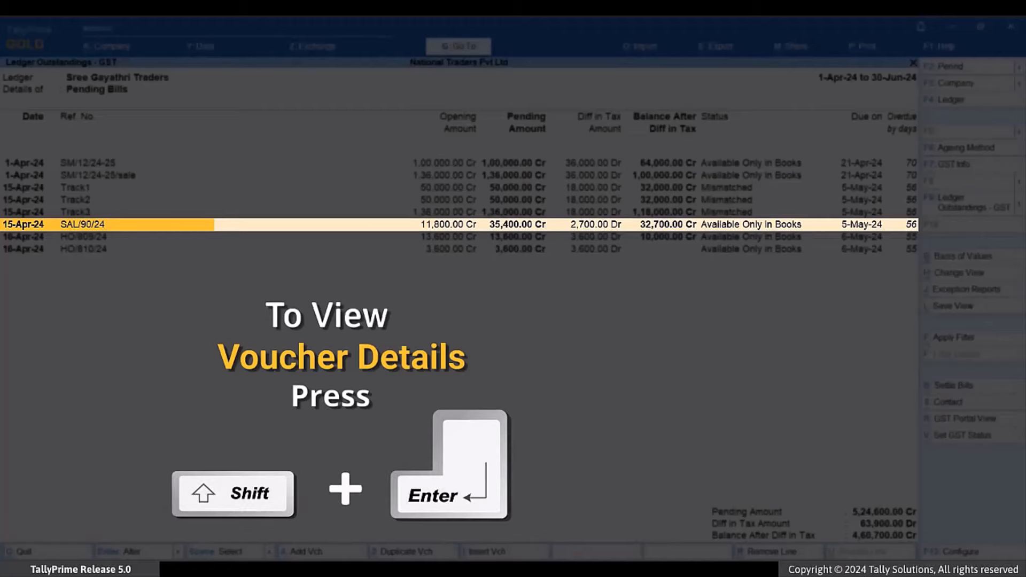
{"action": "key", "text": "shift+Return"}
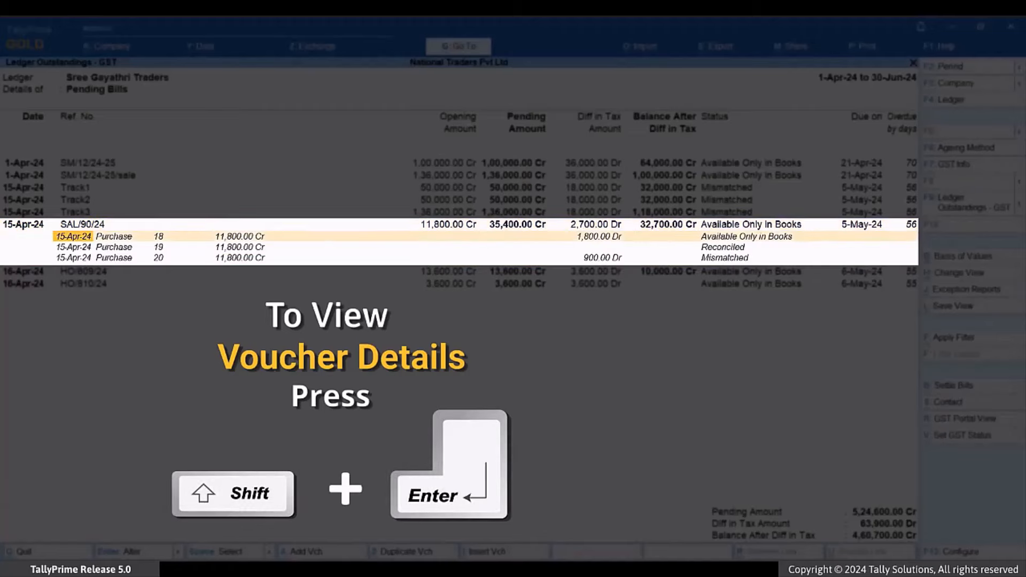
- Check the GST portal view of Purchase voucher 20 with portal values shown in differential mode, then return to the report
{"action": "key", "text": "Down"}
{"action": "key", "text": "Down"}
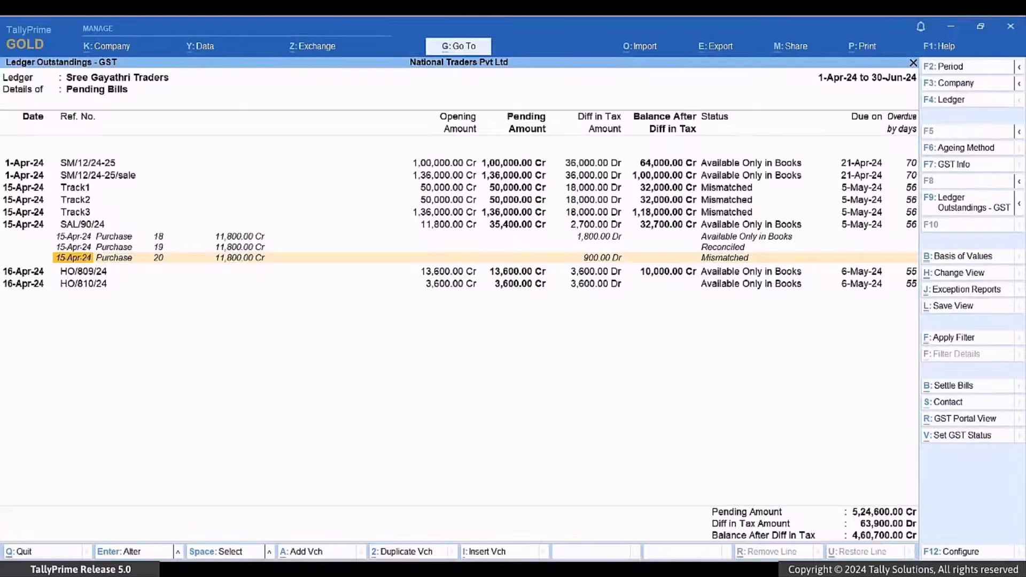
{"action": "key", "text": "alt+r"}
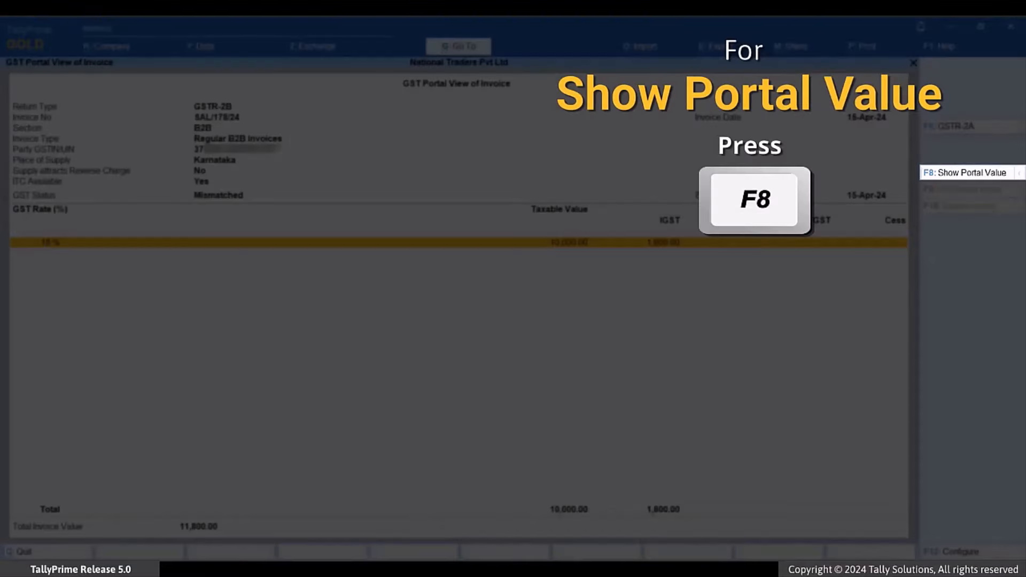
{"action": "key", "text": "F8"}
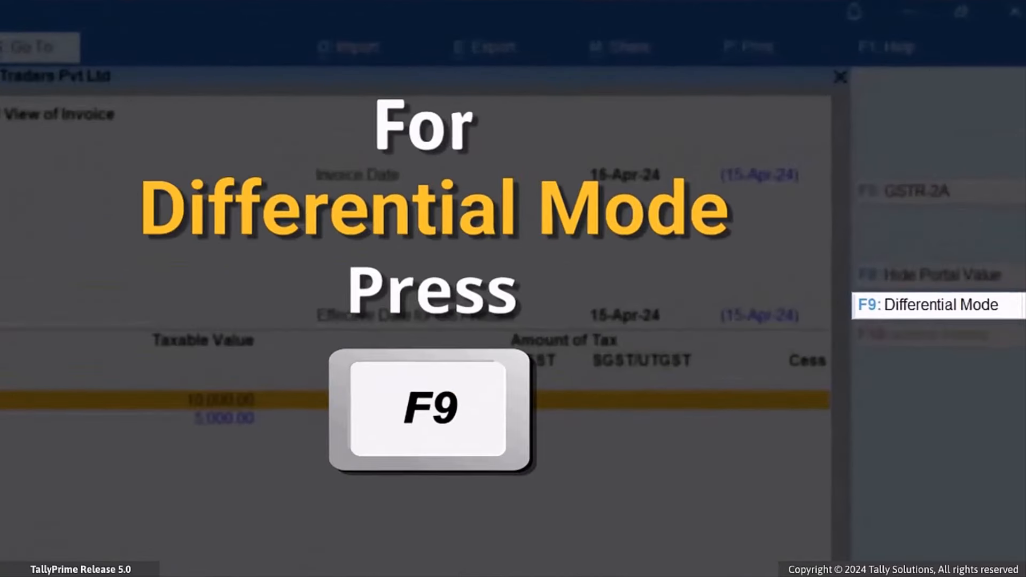
{"action": "key", "text": "F9"}
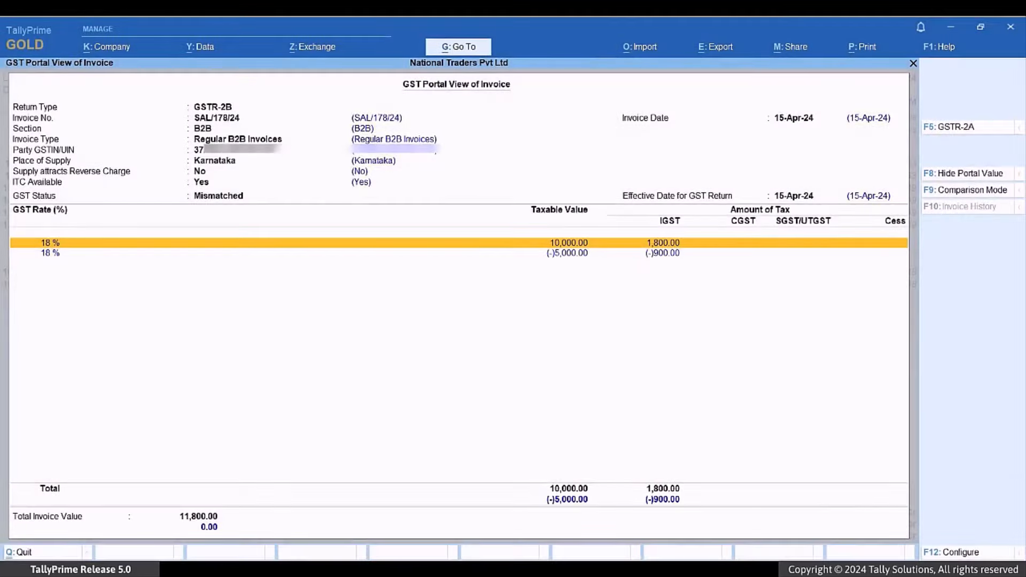
{"action": "key", "text": "Escape"}
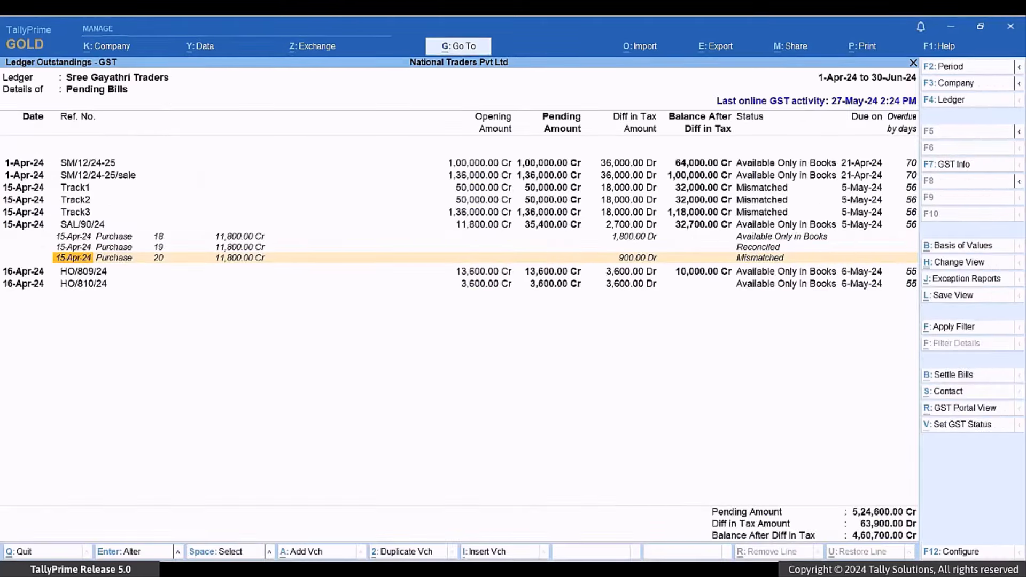
- Select the SAL/90/24 bill and configure the report with Settle Bills as per Difference in Amount set to Yes
{"action": "key", "text": "Up"}
{"action": "key", "text": "Up"}
{"action": "key", "text": "Up"}
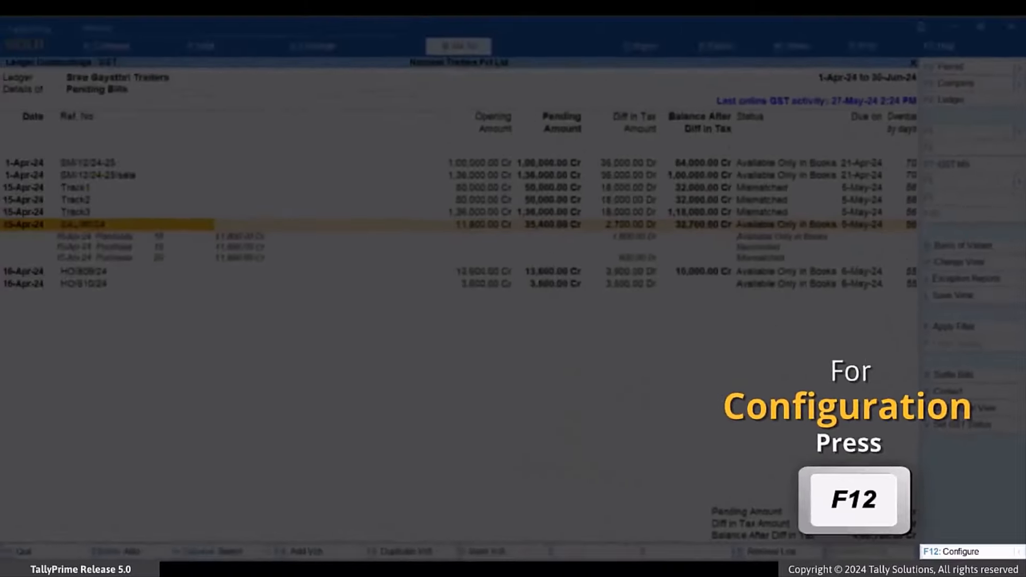
{"action": "key", "text": "F12"}
{"action": "key", "text": "Return"}
{"action": "key", "text": "Return"}
{"action": "key", "text": "Return"}
{"action": "key", "text": "Return"}
{"action": "key", "text": "Return"}
{"action": "key", "text": "Return"}
{"action": "key", "text": "Return"}
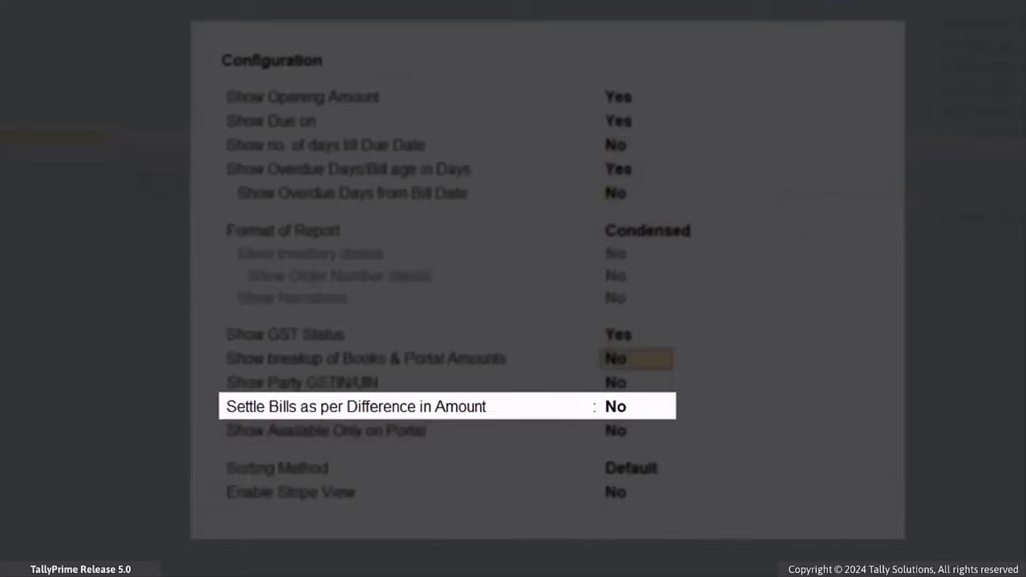
{"action": "key", "text": "Return"}
{"action": "key", "text": "Return"}
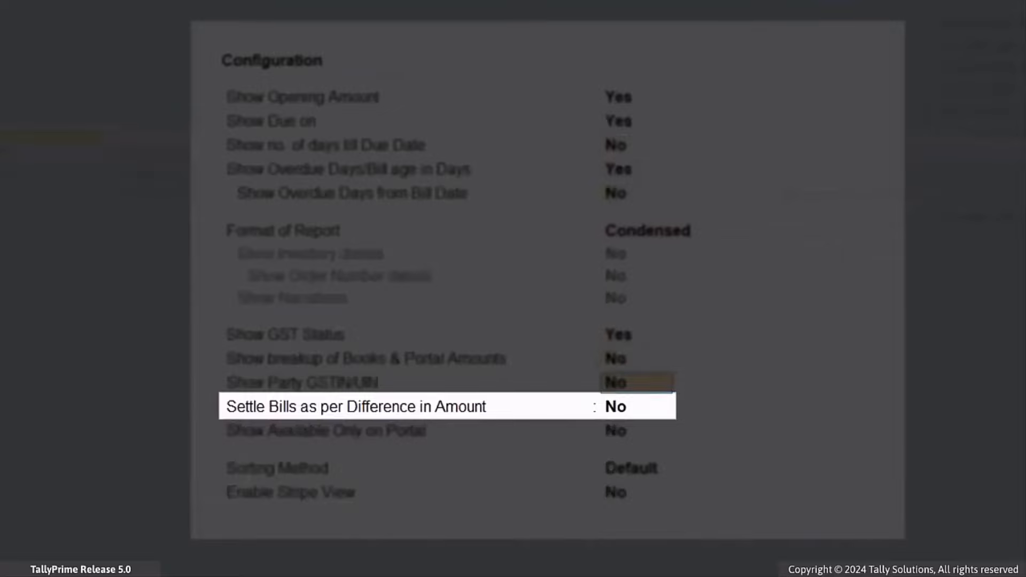
{"action": "type", "text": "Yes"}
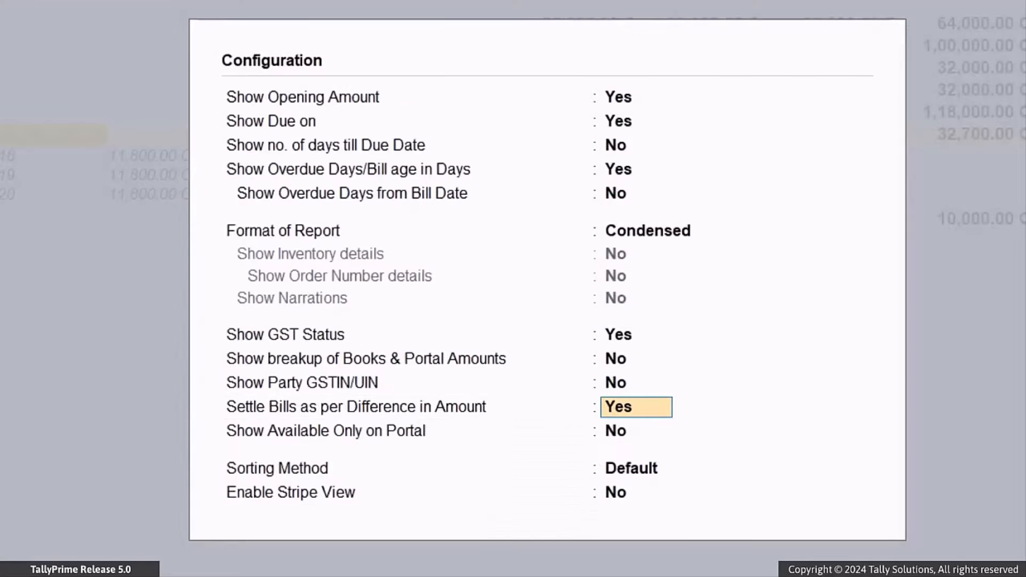
{"action": "key", "text": "Return"}
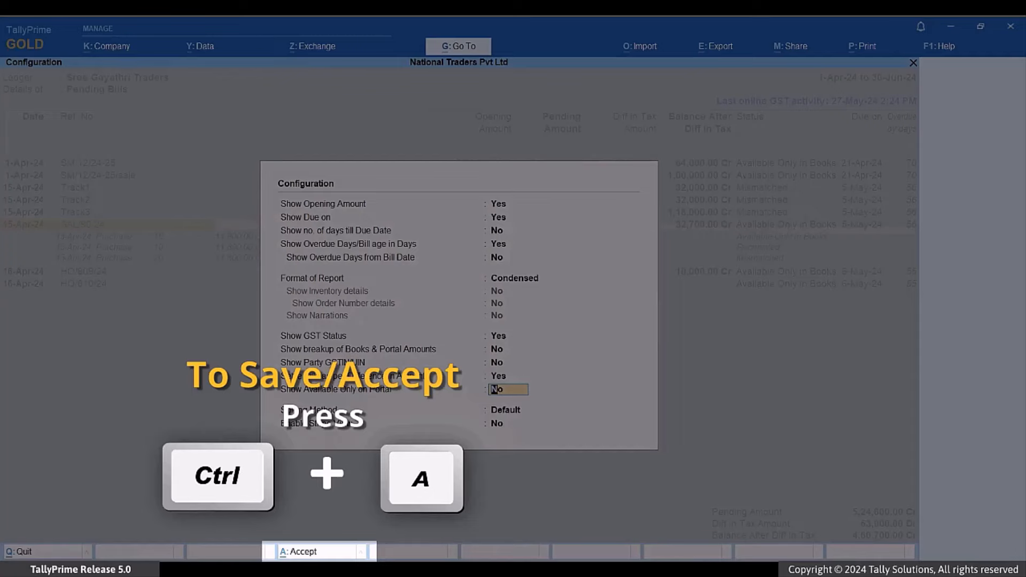
{"action": "key", "text": "ctrl+a"}
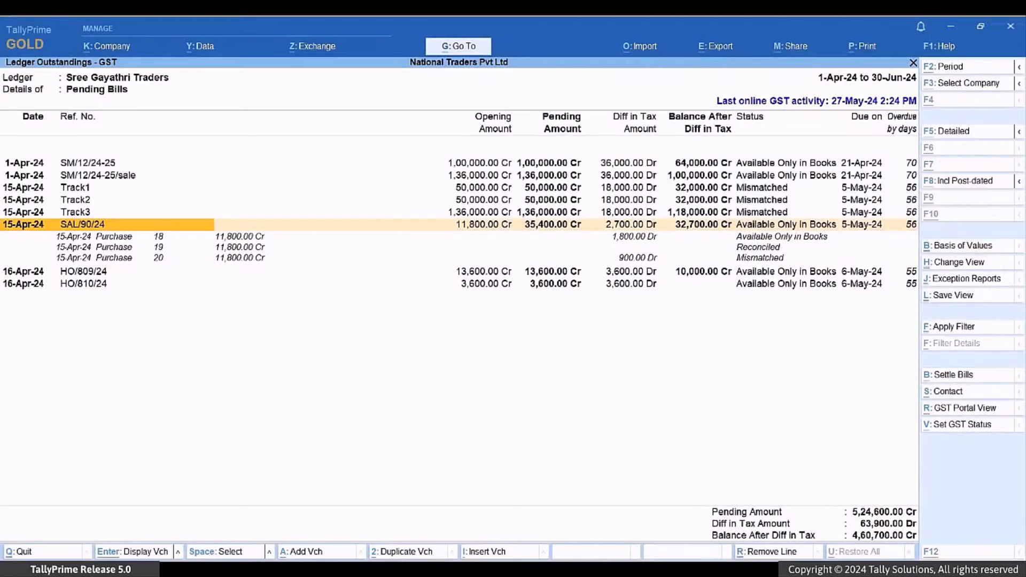
- Settle the SAL/90/24 bill with a Cash payment dated 1-Oct-24, narrated "Bills paid after deducting difference in tax amount", and save the voucher
{"action": "key", "text": "alt+b"}
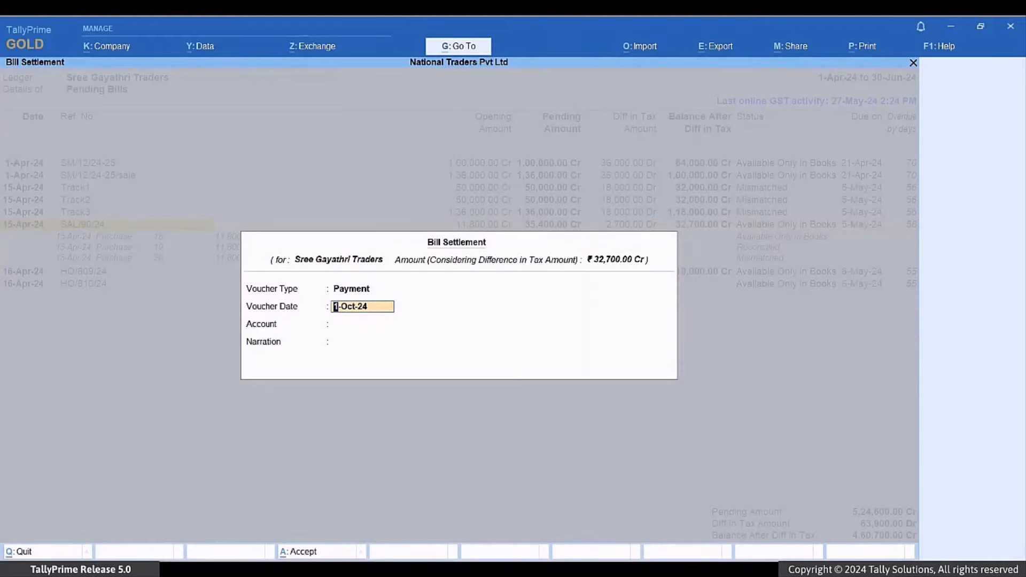
{"action": "key", "text": "Return"}
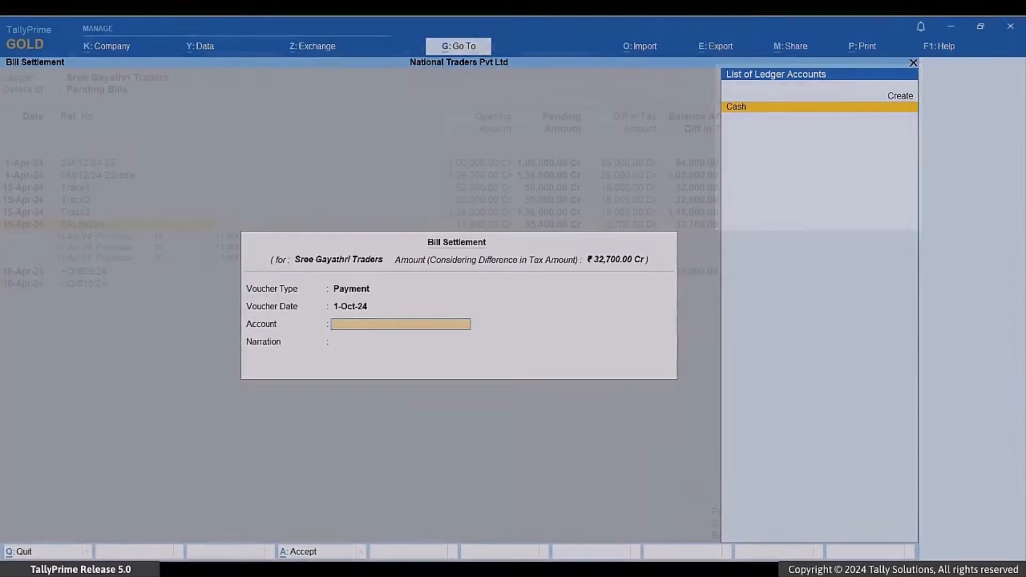
{"action": "key", "text": "Return"}
{"action": "type", "text": "Bills"}
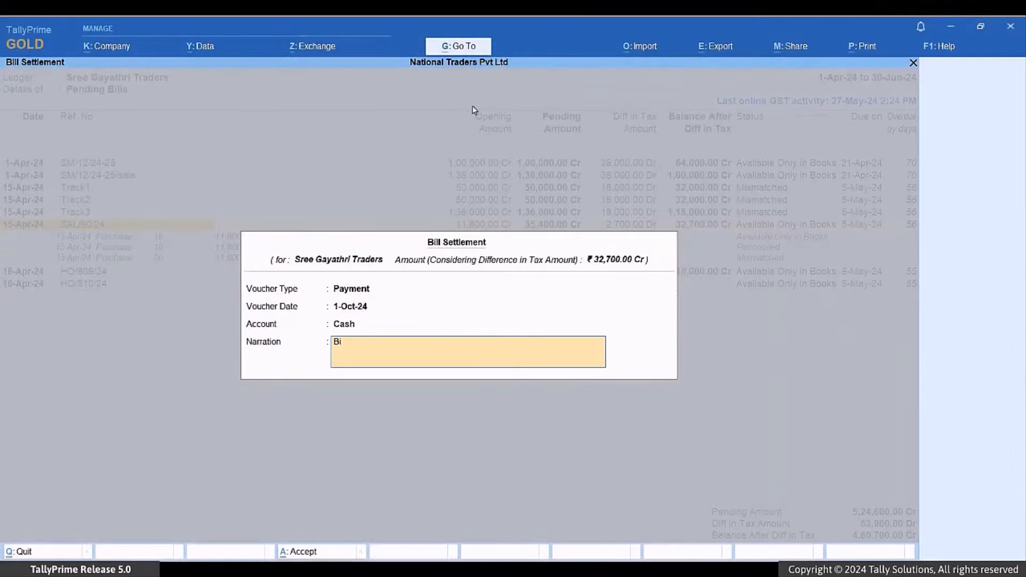
{"action": "type", "text": " paid after deducting differ"}
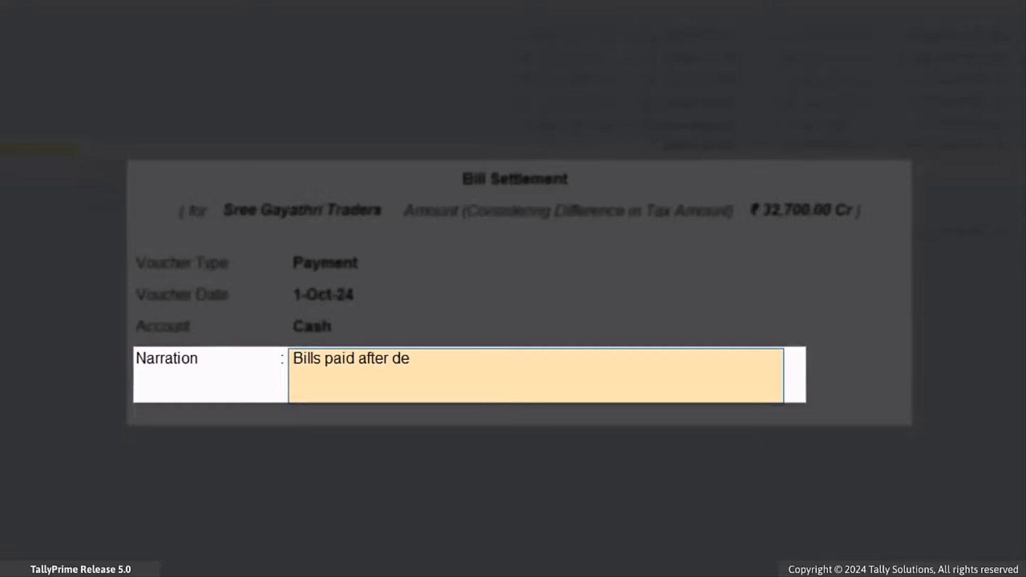
{"action": "type", "text": "ence in tax amount"}
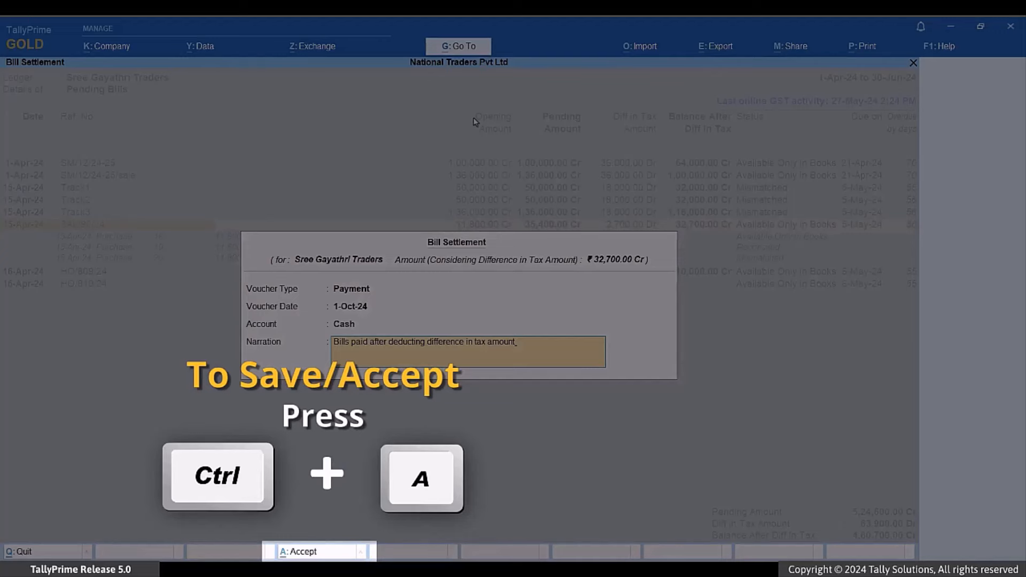
{"action": "key", "text": "ctrl+a"}
{"action": "key", "text": "Return"}
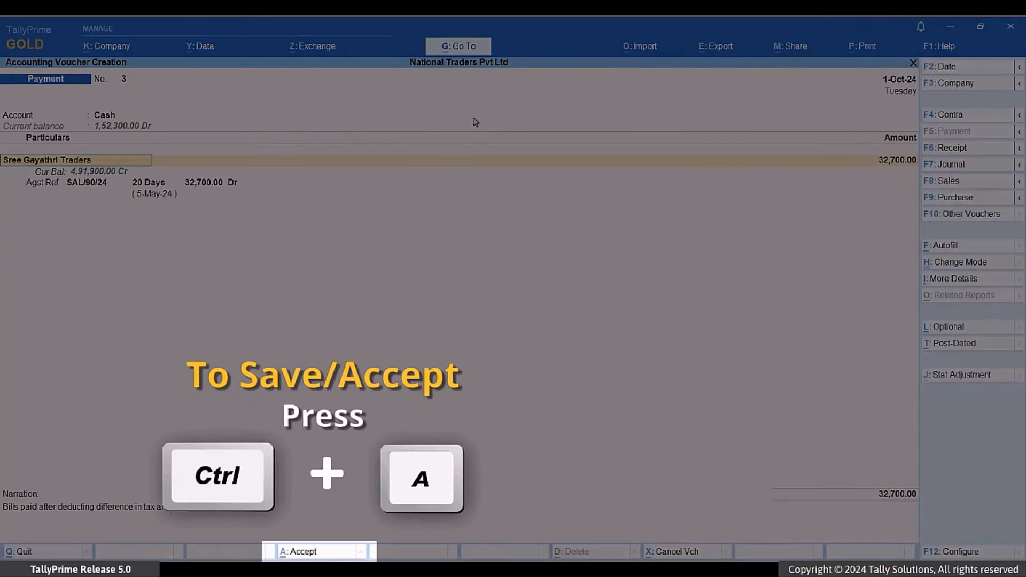
{"action": "key", "text": "ctrl+a"}
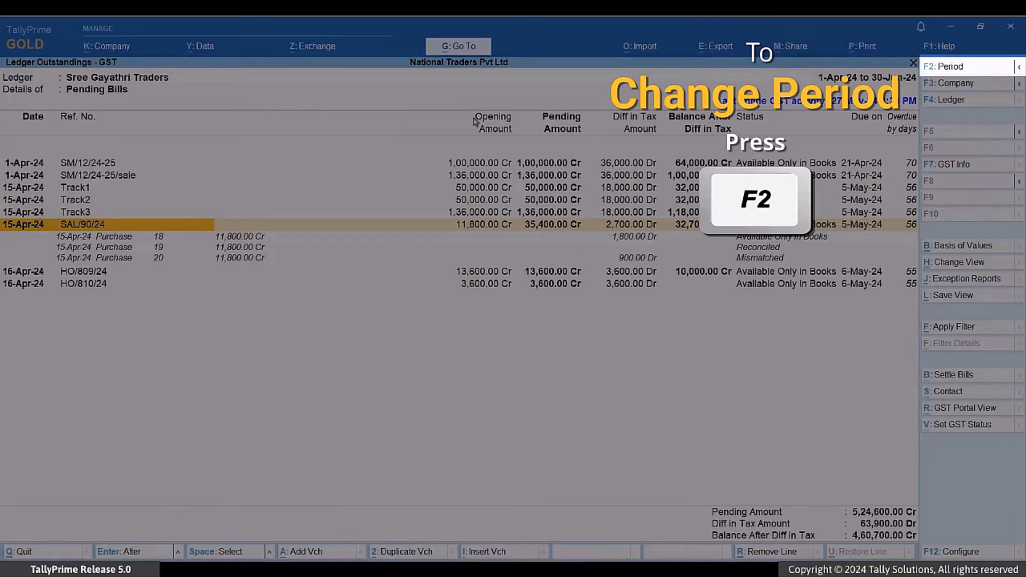
- Change the outstandings report period so that it ends on 31-10
{"action": "key", "text": "F2"}
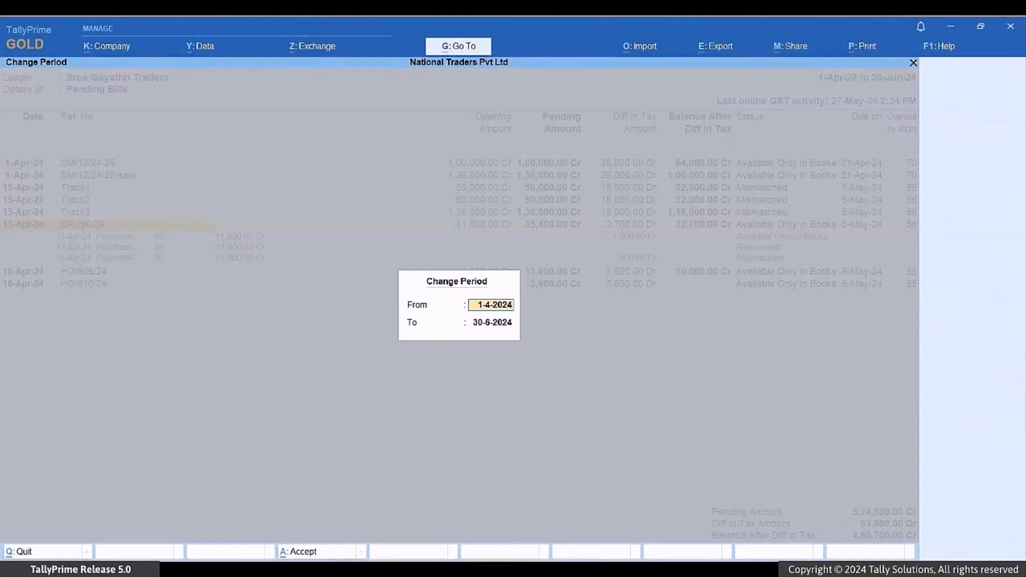
{"action": "key", "text": "Return"}
{"action": "type", "text": "31-10"}
{"action": "key", "text": "Return"}
- Expand the settled SAL/90/24 bill to show its purchase and payment vouchers
{"action": "key", "text": "Down"}
{"action": "key", "text": "Down"}
{"action": "key", "text": "Down"}
{"action": "key", "text": "Down"}
{"action": "key", "text": "Down"}
{"action": "key", "text": "Down"}
{"action": "key", "text": "Down"}
{"action": "key", "text": "Down"}
{"action": "key", "text": "Down"}
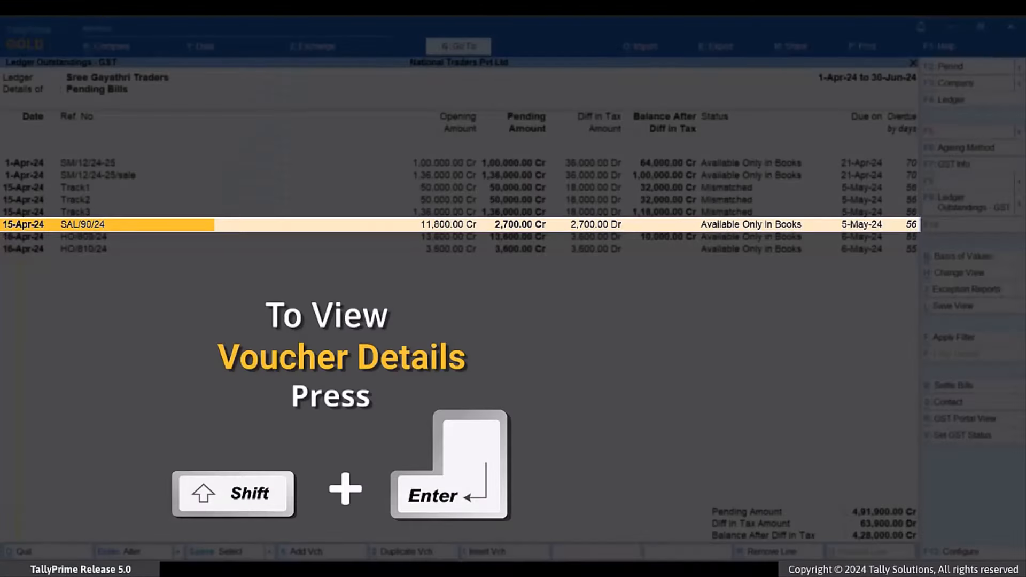
{"action": "key", "text": "shift+Return"}
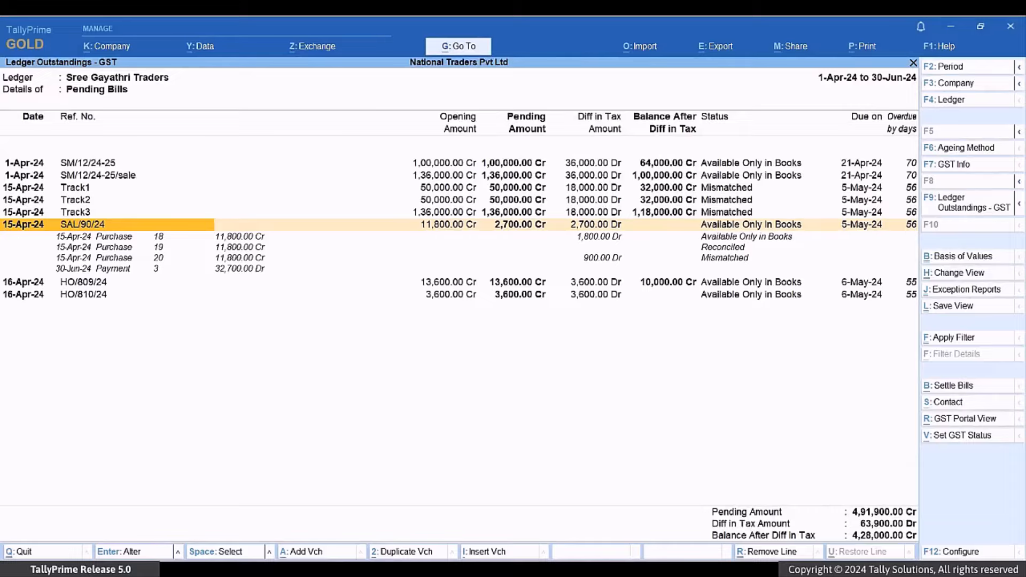
- Set the GSTR-2A status of Purchase voucher 20 under SAL/90/24 to Reconciled
{"action": "key", "text": "Down"}
{"action": "key", "text": "Down"}
{"action": "key", "text": "Down"}
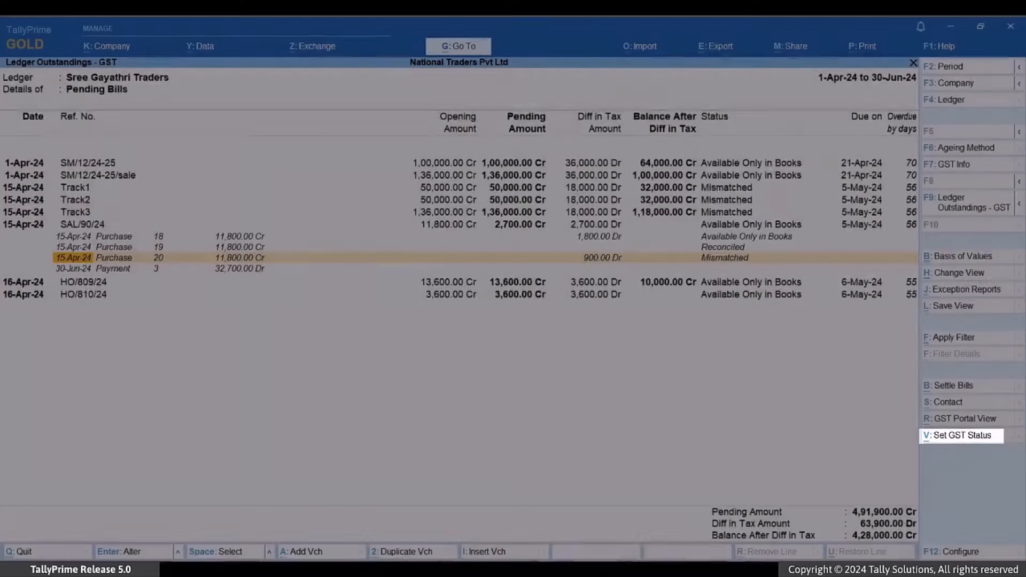
{"action": "key", "text": "alt+v"}
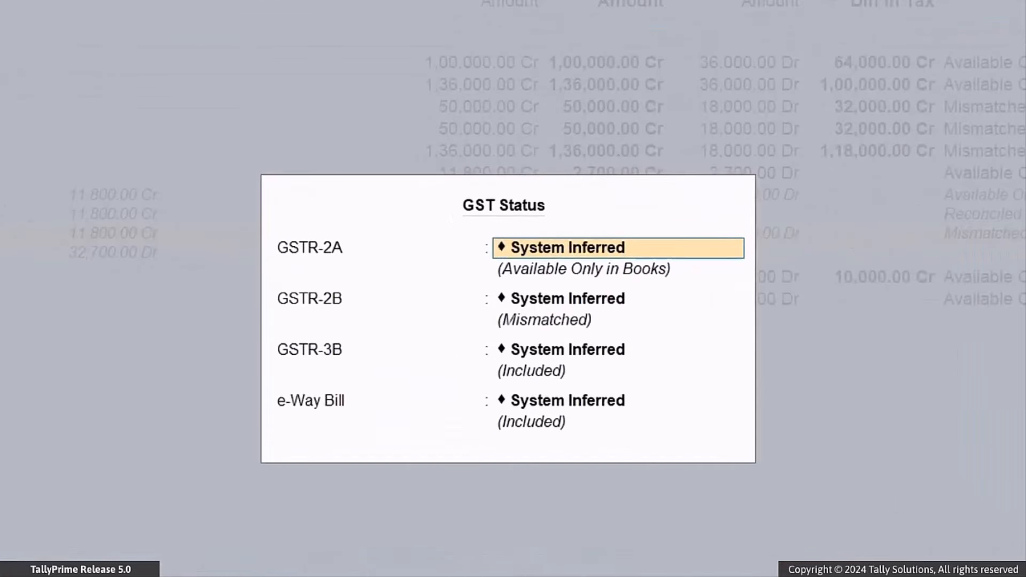
{"action": "key", "text": "BackSpace"}
{"action": "key", "text": "Down"}
{"action": "key", "text": "Down"}
{"action": "key", "text": "Down"}
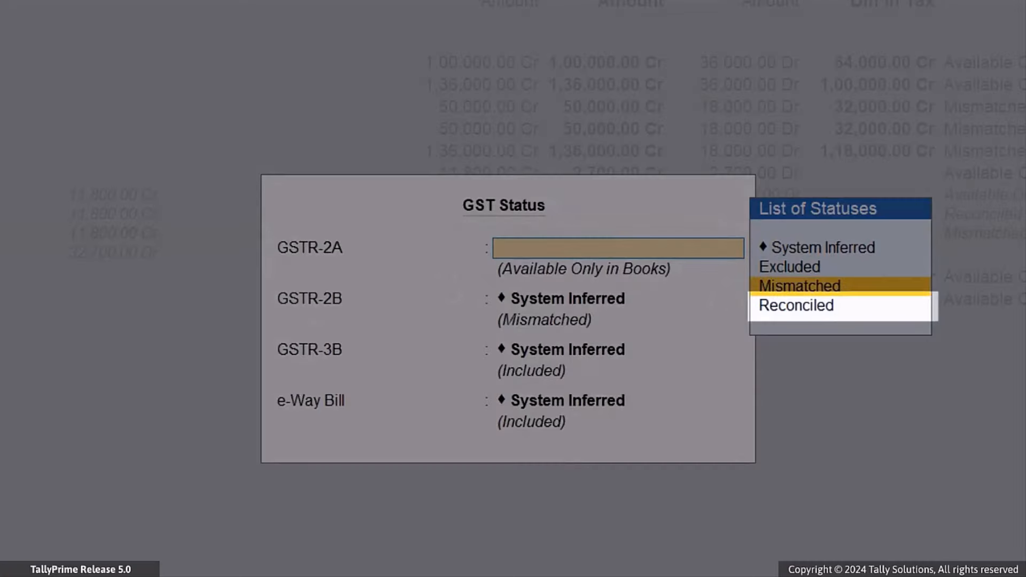
{"action": "key", "text": "Down"}
{"action": "key", "text": "Return"}
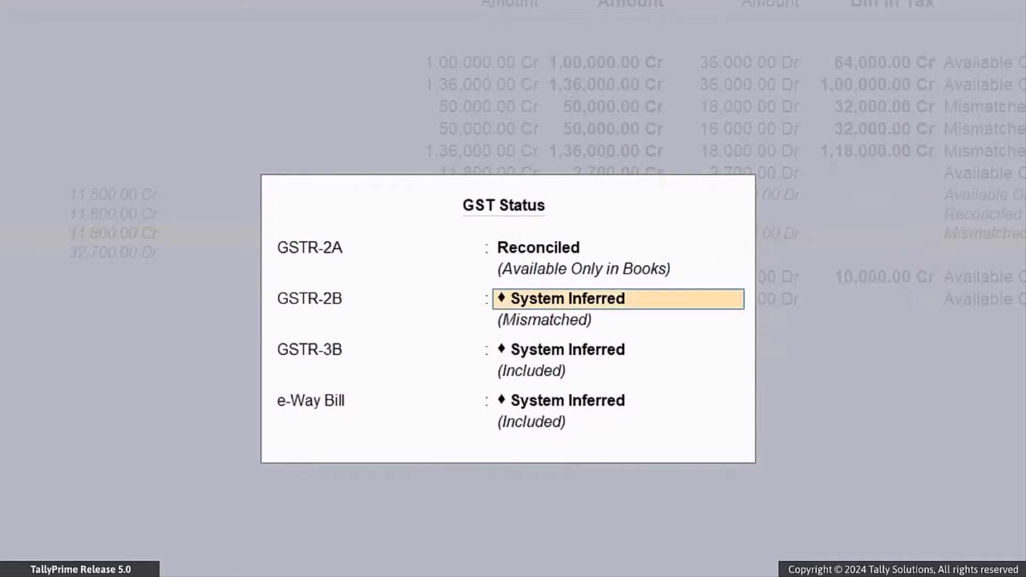
- Set the GSTR-2B status of Purchase voucher 20 to Reconciled and save the GST status
{"action": "key", "text": "BackSpace"}
{"action": "key", "text": "Down"}
{"action": "key", "text": "Down"}
{"action": "key", "text": "Down"}
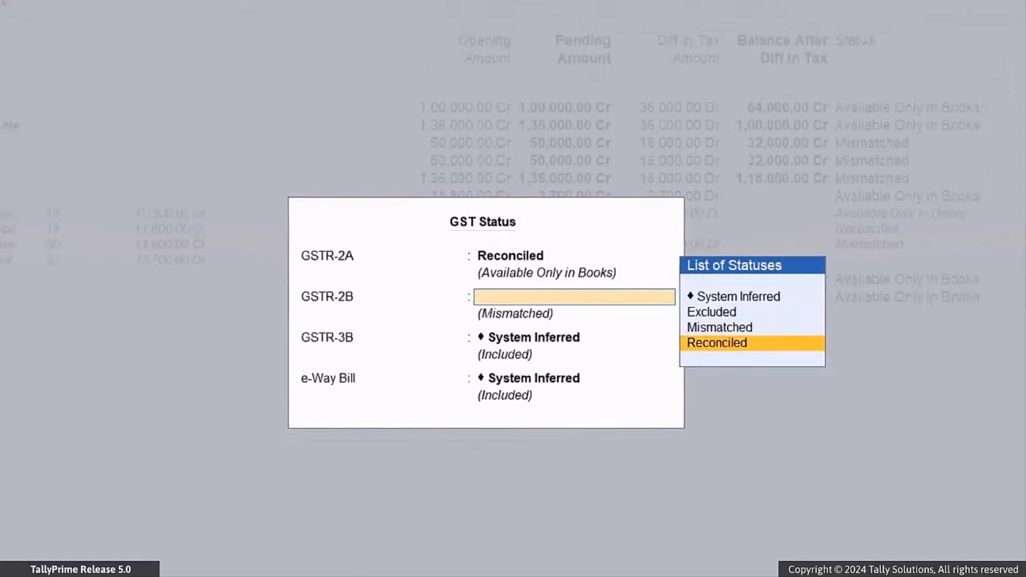
{"action": "key", "text": "Return"}
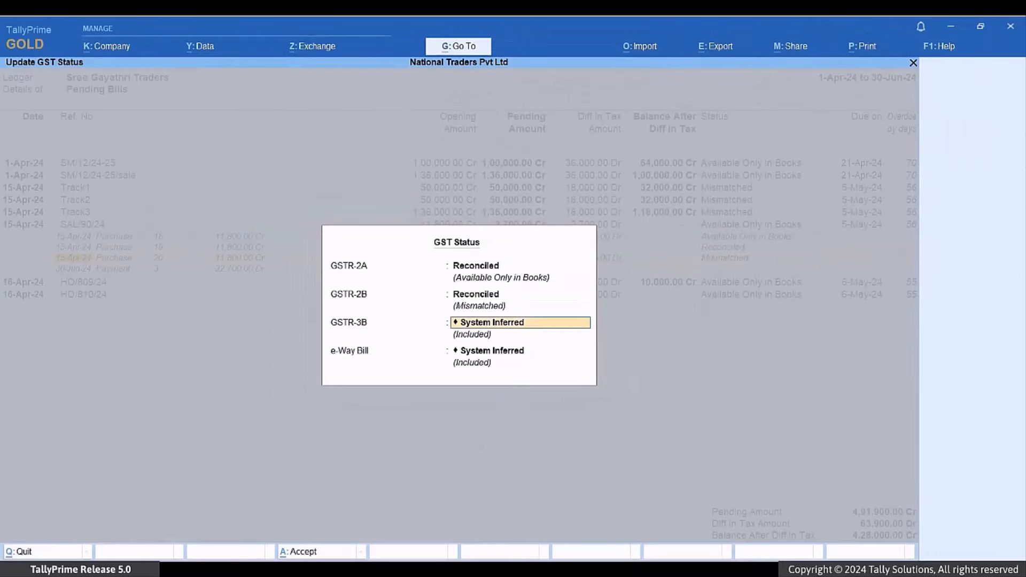
{"action": "key", "text": "ctrl+a"}
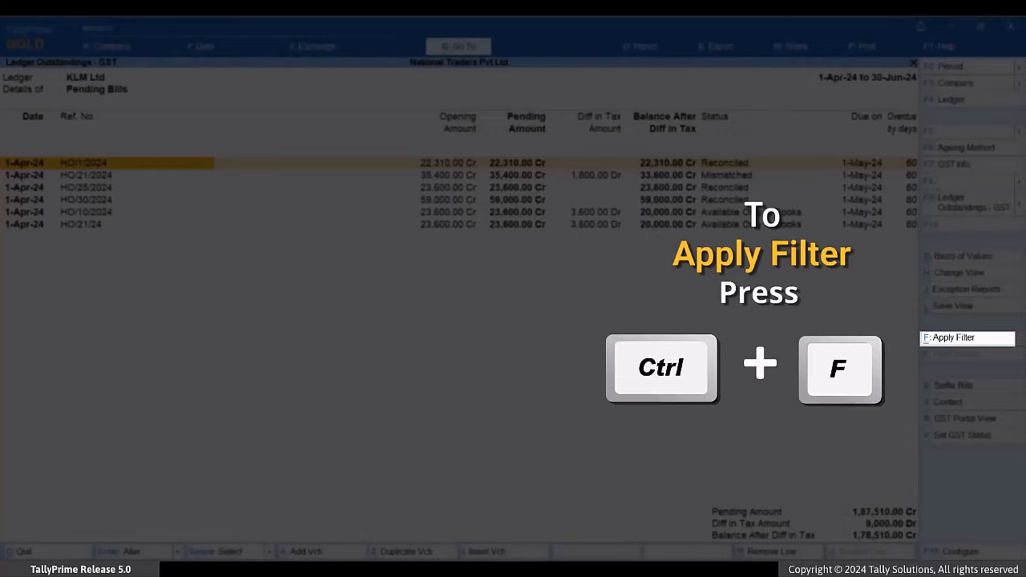
- Start an advanced filter on KLM Ltd's pending bills, using GST Status as the bill field
{"action": "key", "text": "ctrl+f"}
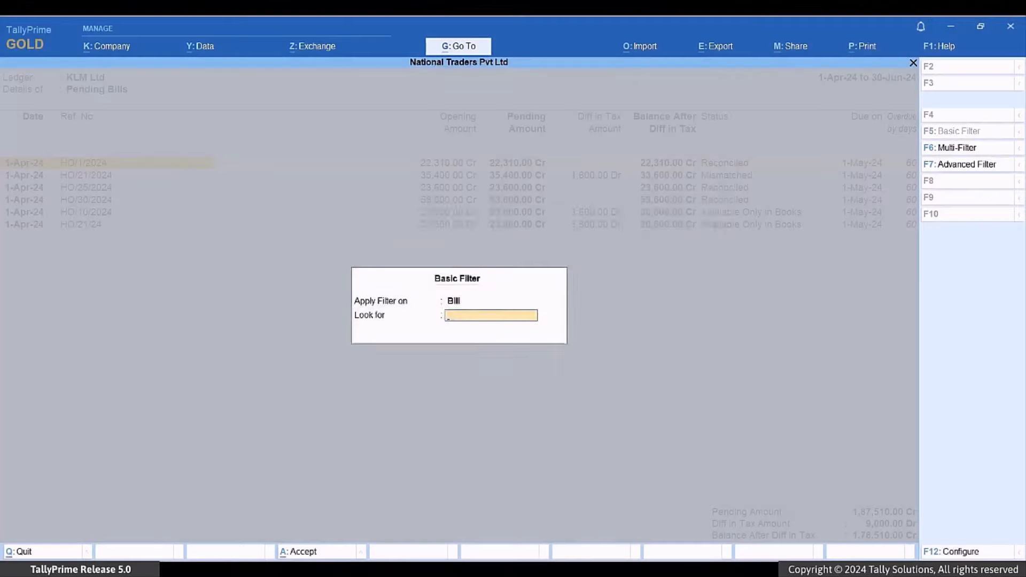
{"action": "key", "text": "F7"}
{"action": "key", "text": "Down"}
{"action": "key", "text": "Down"}
{"action": "key", "text": "Down"}
{"action": "key", "text": "Down"}
{"action": "key", "text": "Down"}
{"action": "key", "text": "Down"}
{"action": "key", "text": "Down"}
{"action": "key", "text": "Down"}
{"action": "key", "text": "Down"}
{"action": "key", "text": "Down"}
{"action": "key", "text": "Down"}
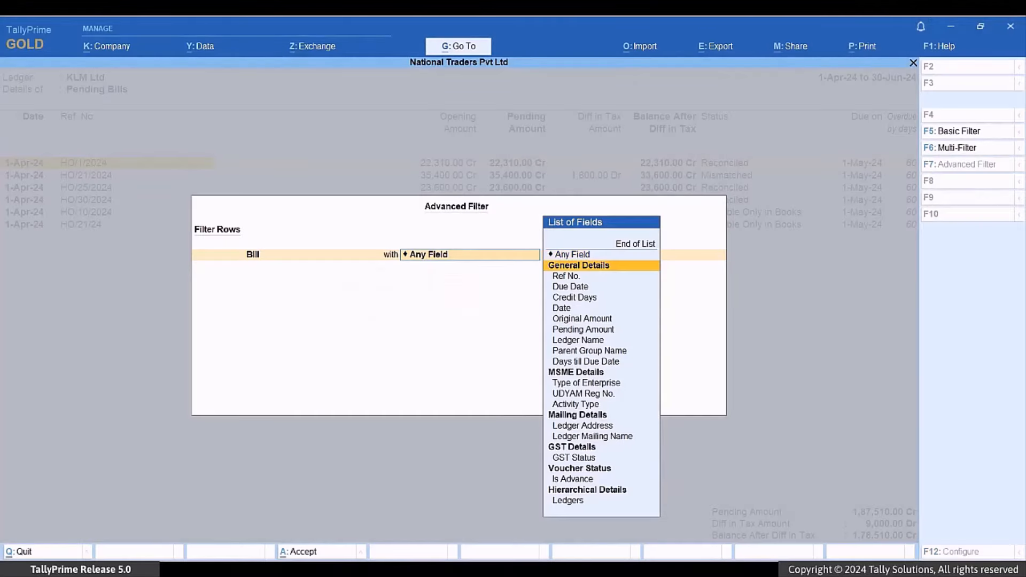
{"action": "key", "text": "Down"}
{"action": "key", "text": "Down"}
{"action": "key", "text": "Down"}
{"action": "key", "text": "Down"}
{"action": "key", "text": "Down"}
{"action": "key", "text": "Down"}
{"action": "key", "text": "Down"}
{"action": "key", "text": "Down"}
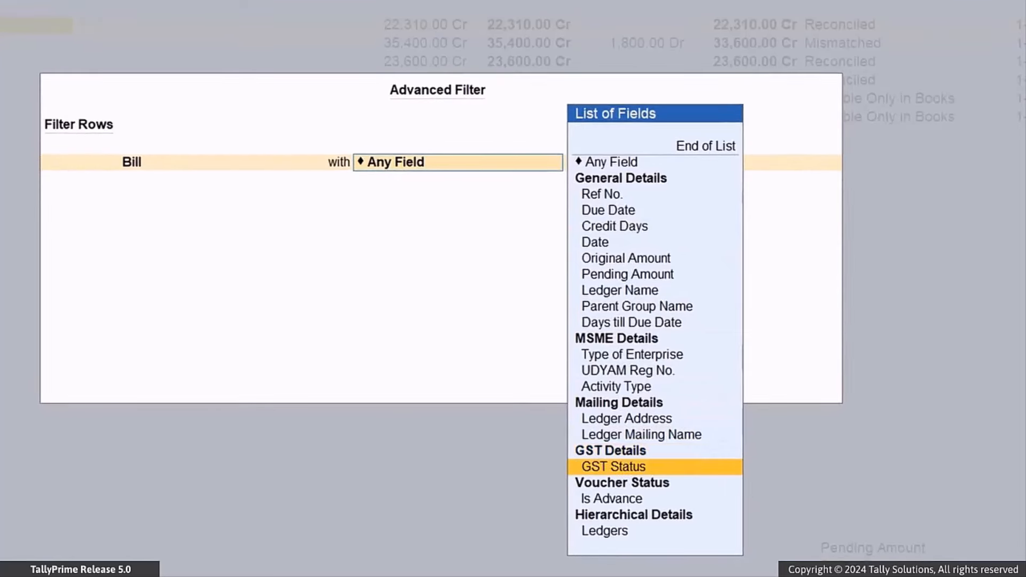
{"action": "key", "text": "Return"}
- Set the first filter condition to GST Status equal to Mismatched
{"action": "key", "text": "Up"}
{"action": "key", "text": "Up"}
{"action": "key", "text": "Return"}
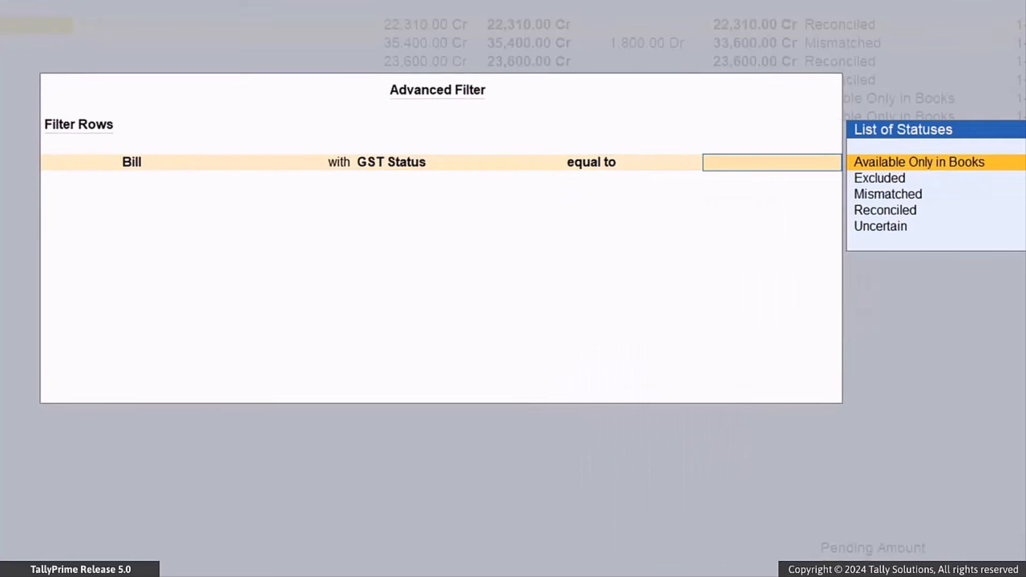
{"action": "key", "text": "Down"}
{"action": "key", "text": "Down"}
{"action": "key", "text": "Return"}
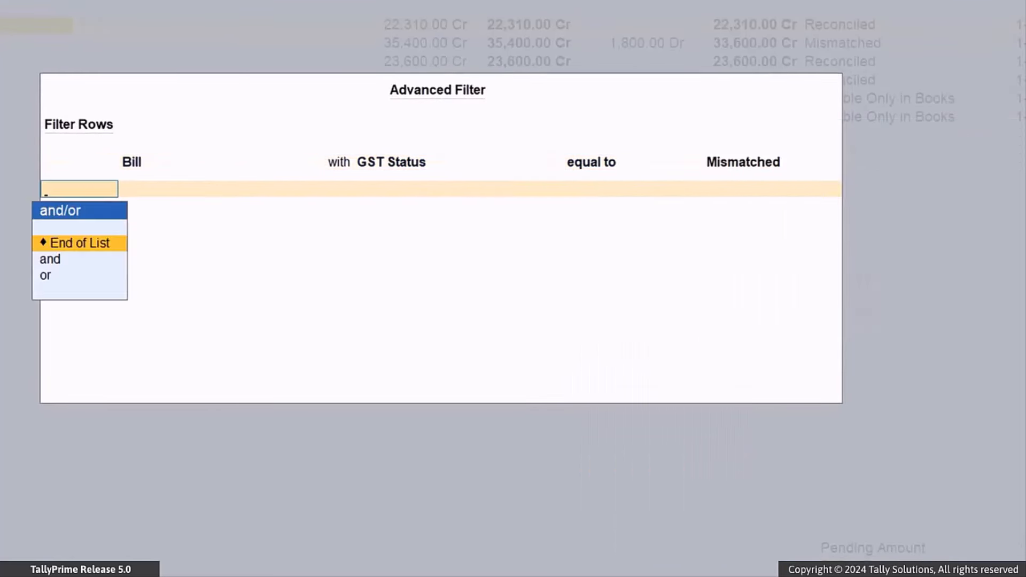
- Add a second filter row joined with "or" that checks the bill's GST Status
{"action": "key", "text": "Down"}
{"action": "key", "text": "Down"}
{"action": "key", "text": "Return"}
{"action": "key", "text": "Down"}
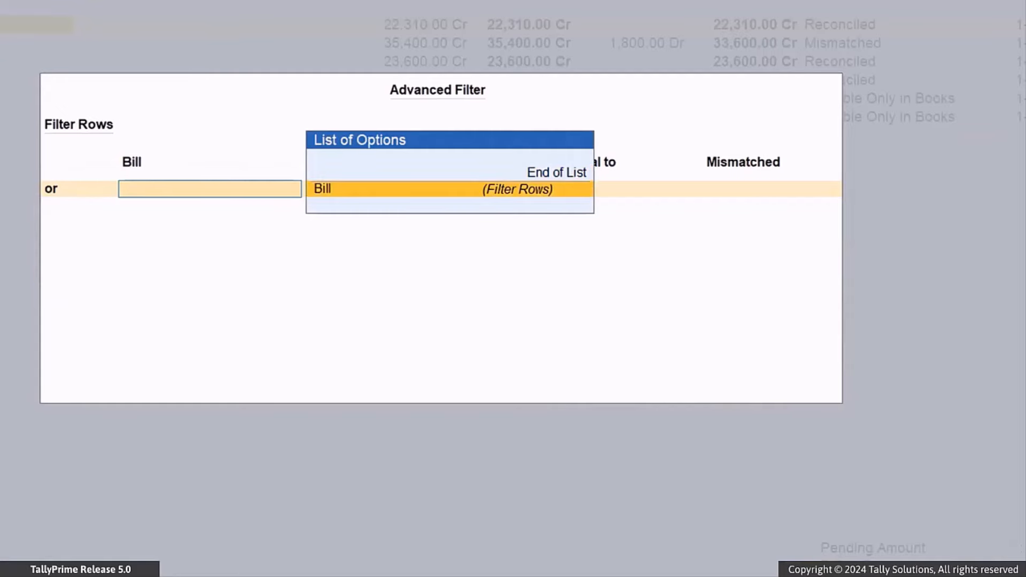
{"action": "key", "text": "Return"}
{"action": "key", "text": "Down"}
{"action": "key", "text": "Down"}
{"action": "key", "text": "Down"}
{"action": "key", "text": "Down"}
{"action": "key", "text": "Down"}
{"action": "key", "text": "Down"}
{"action": "key", "text": "Down"}
{"action": "key", "text": "Down"}
{"action": "key", "text": "Down"}
{"action": "key", "text": "Down"}
{"action": "key", "text": "Down"}
{"action": "key", "text": "Down"}
{"action": "key", "text": "Down"}
{"action": "key", "text": "Down"}
{"action": "key", "text": "Down"}
{"action": "key", "text": "Down"}
{"action": "key", "text": "Return"}
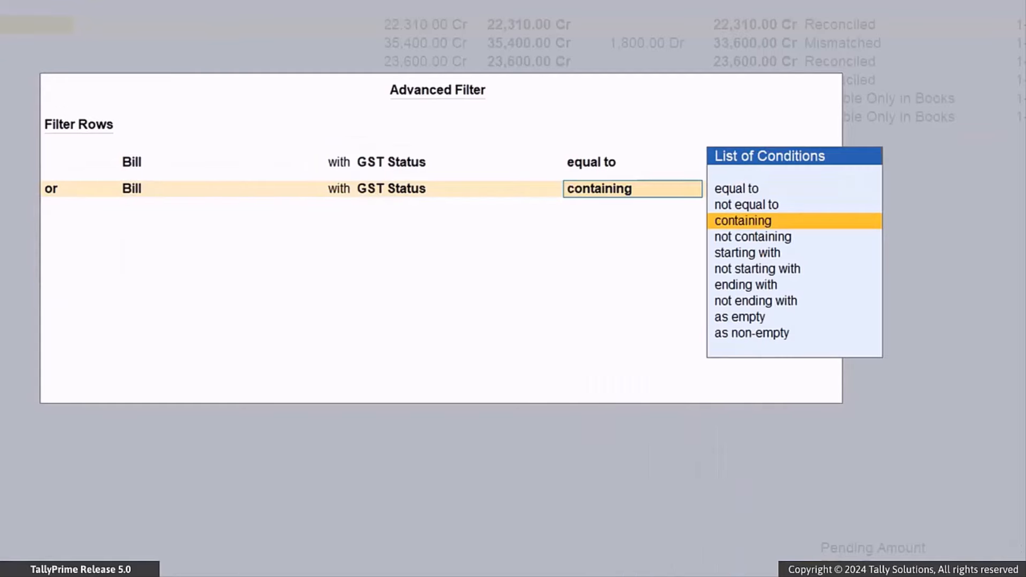
- Set the second condition to equal to Available Only in Books and apply the filter to the pending bills
{"action": "key", "text": "Up"}
{"action": "key", "text": "Up"}
{"action": "key", "text": "Return"}
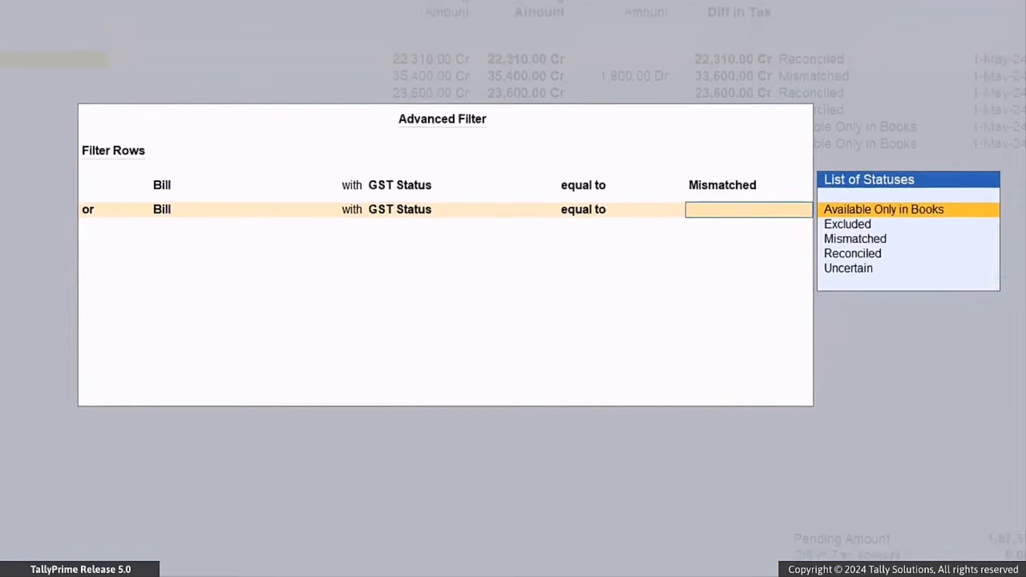
{"action": "key", "text": "Return"}
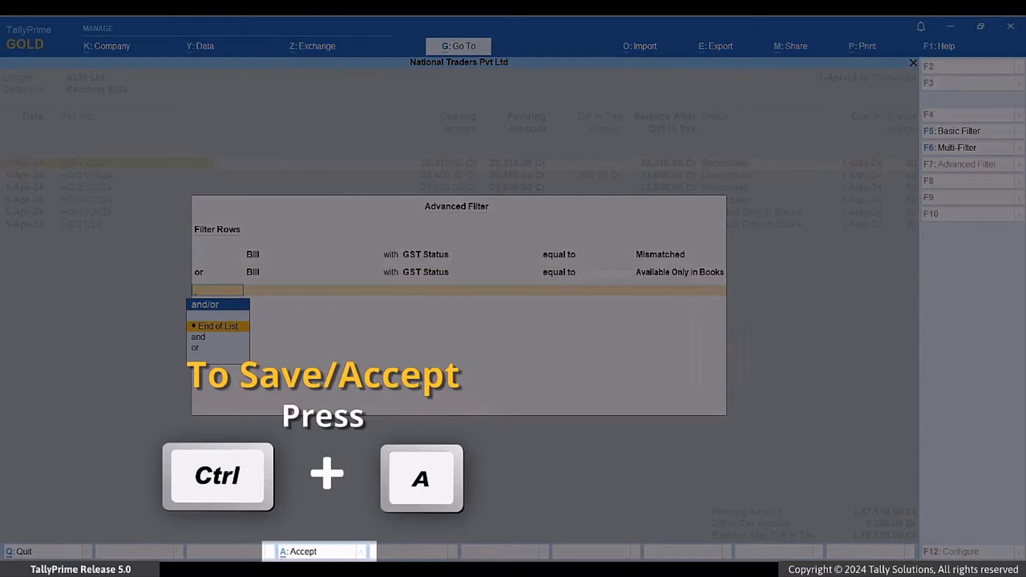
{"action": "key", "text": "ctrl+a"}
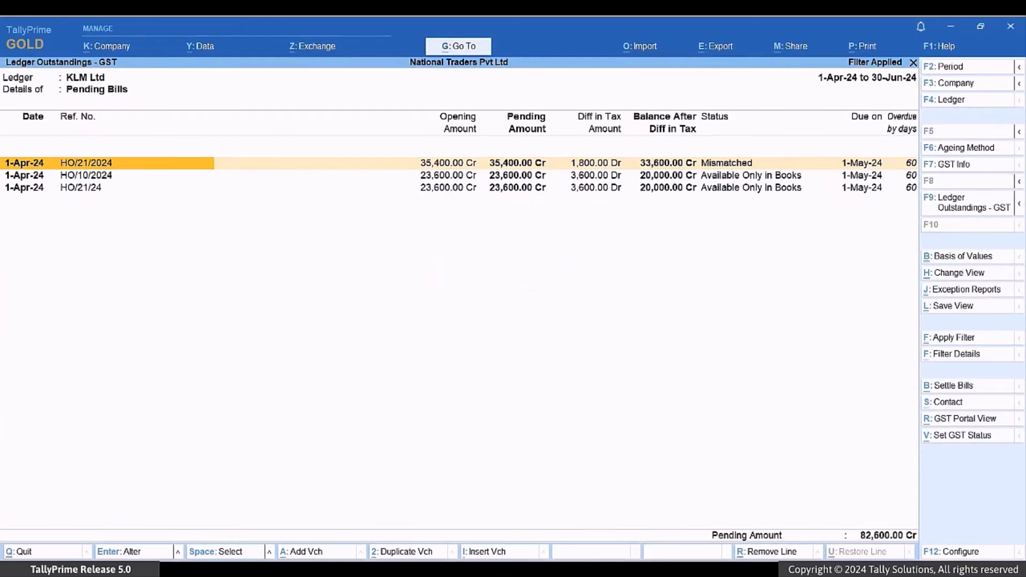